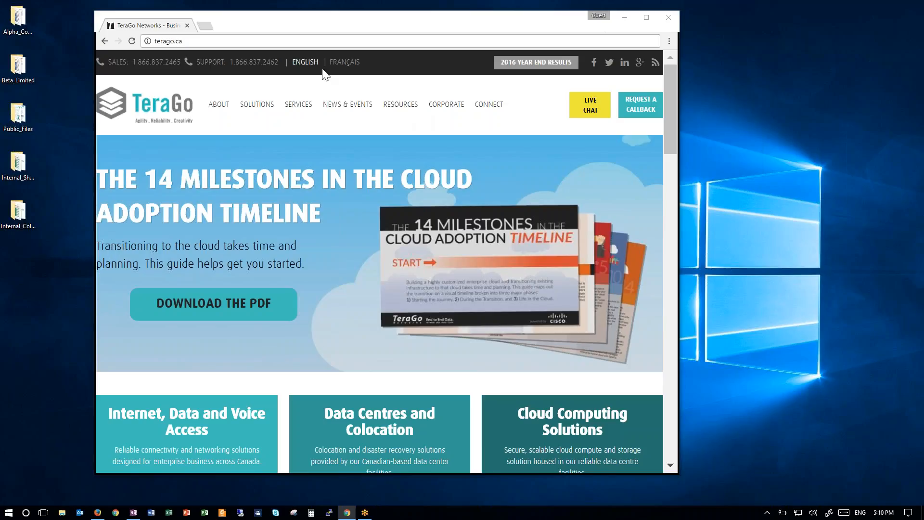
Step: Go to the Cloud Drive portal at demo.drive.terago.cloud
{"action": "left_click", "coordinate": [287, 43]}
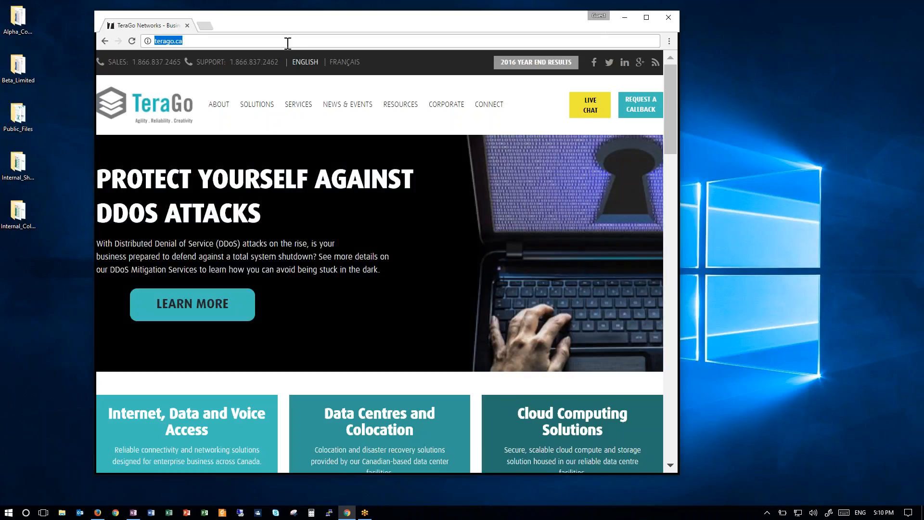
{"action": "type", "text": "demo."}
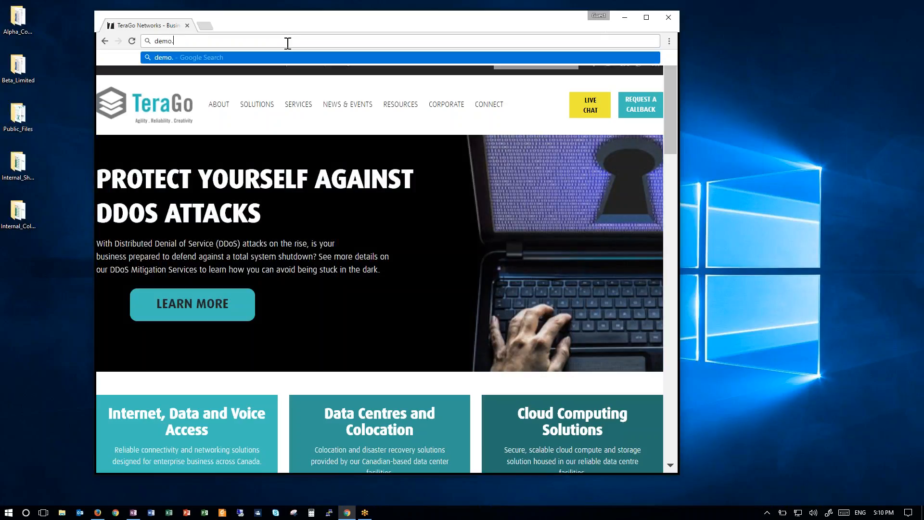
{"action": "type", "text": "drive.terago.cloud"}
{"action": "key", "text": "Return"}
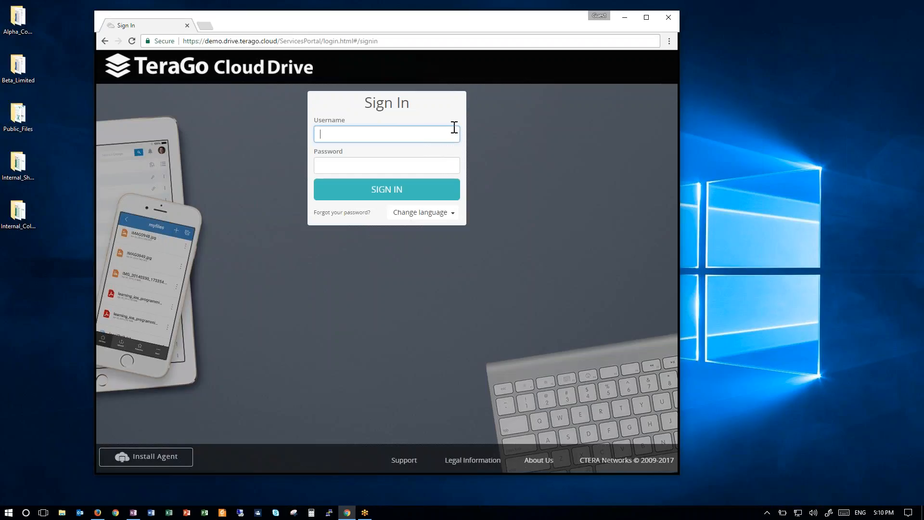
Step: Sign in to the portal with the username admin.demo and the account password
{"action": "type", "text": "admin.demo"}
{"action": "left_click", "coordinate": [425, 164]}
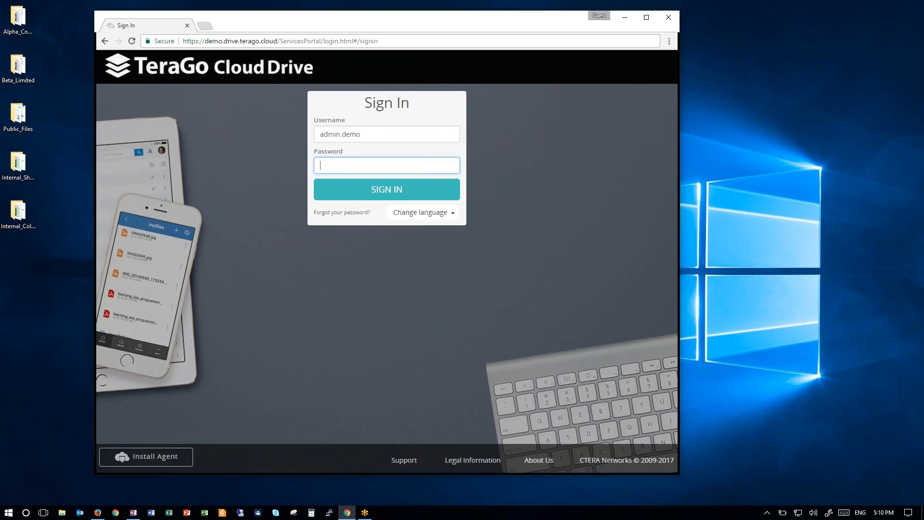
{"action": "key", "text": "alt+Tab"}
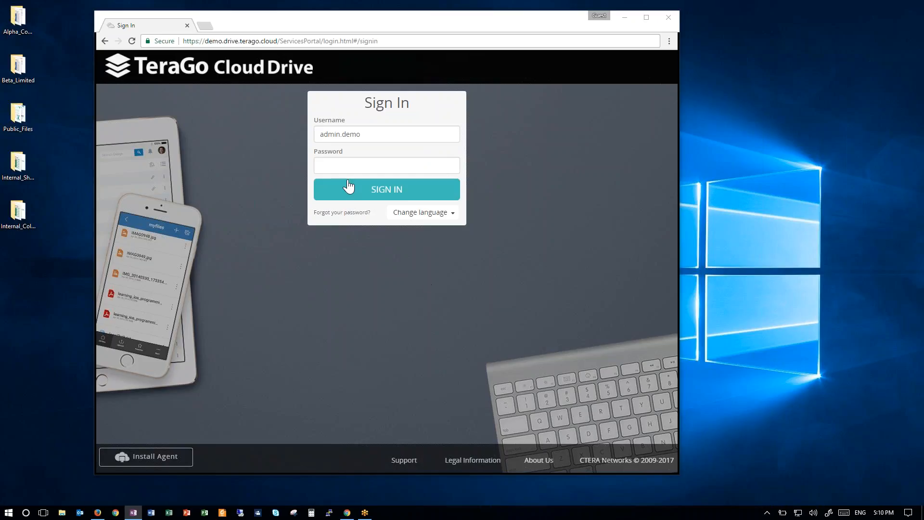
{"action": "left_click", "coordinate": [347, 169]}
{"action": "key", "text": "ctrl+v"}
{"action": "left_click", "coordinate": [360, 194]}
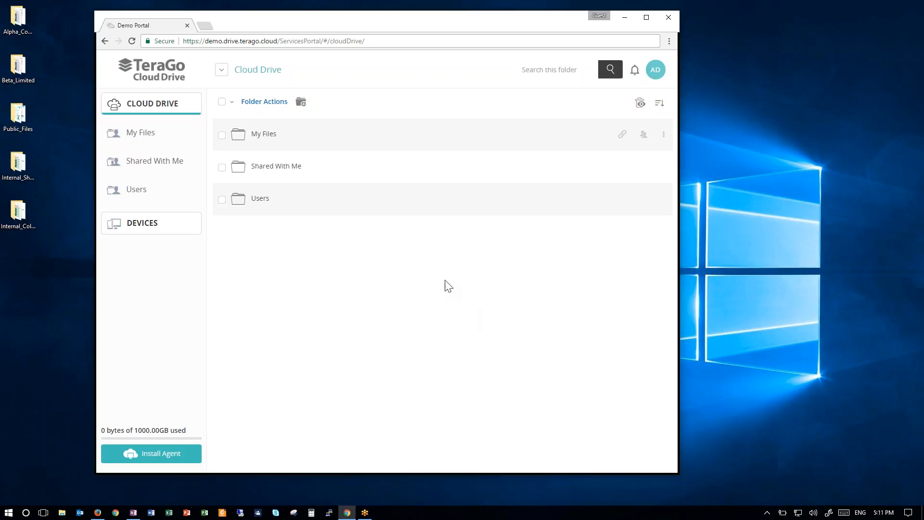
Step: Open the portal's Administration area from the account options and widen the browser window to fit the dashboard
{"action": "left_click", "coordinate": [656, 73]}
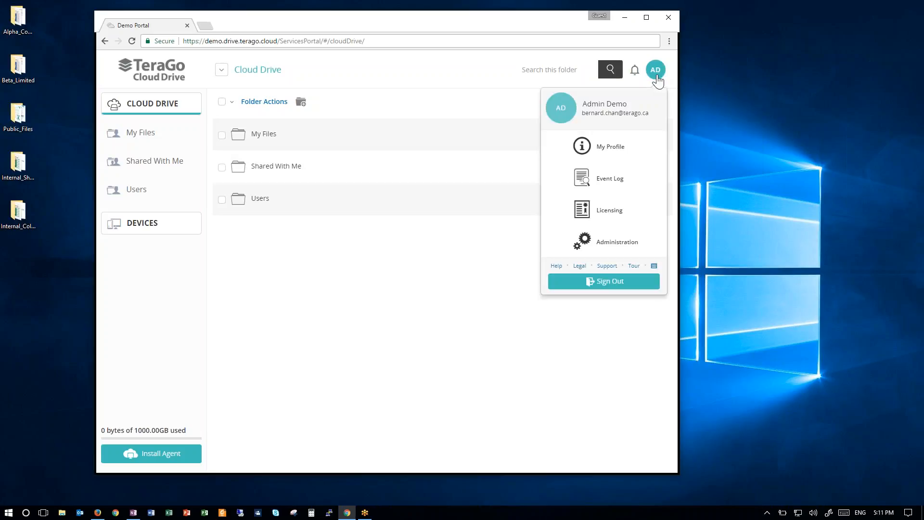
{"action": "left_click", "coordinate": [612, 246]}
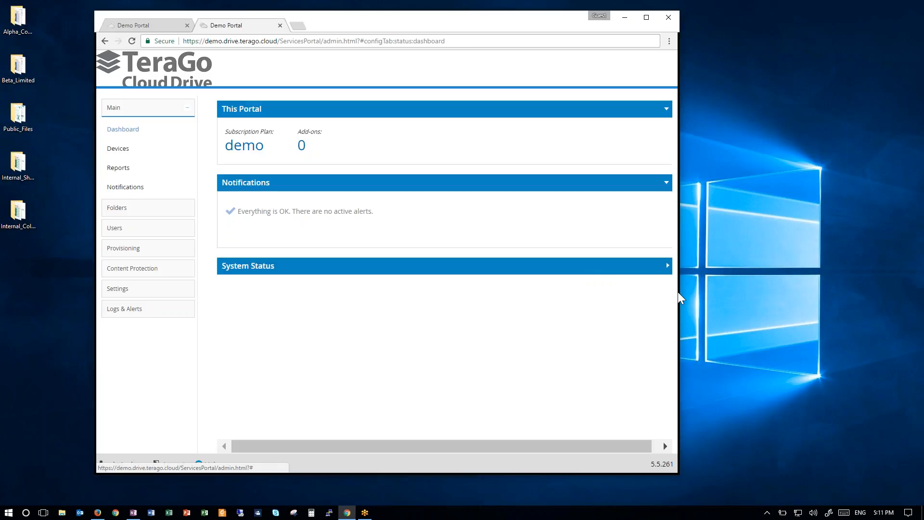
{"action": "left_click_drag", "start_coordinate": [679, 296], "coordinate": [727, 296]}
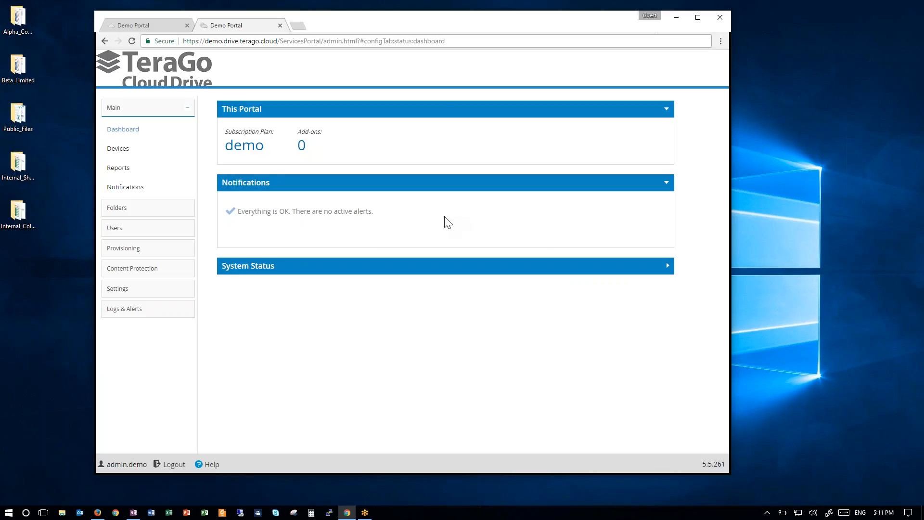
Step: Expand System Status on the dashboard and examine the devices, cloud storage, users and license figures
{"action": "left_click", "coordinate": [667, 268]}
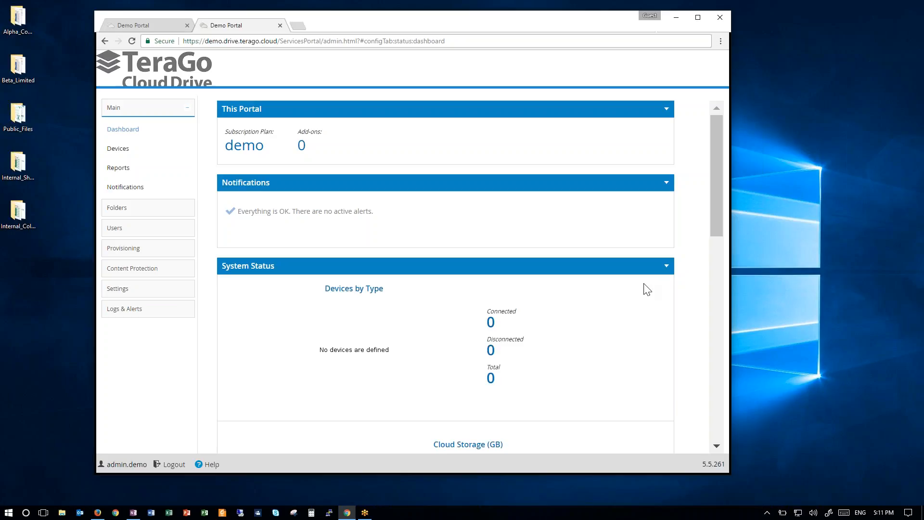
{"action": "scroll", "coordinate": [652, 307], "scroll_direction": "down", "scroll_amount": 1}
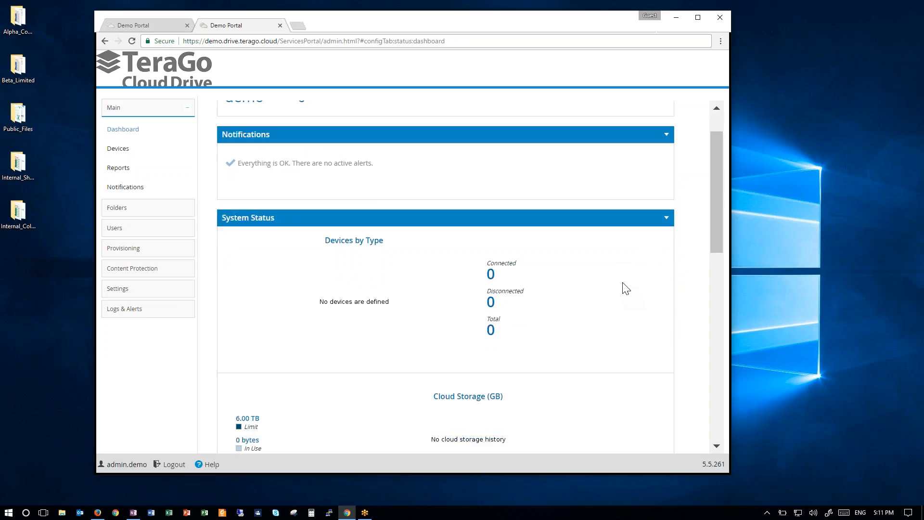
{"action": "scroll", "coordinate": [606, 270], "scroll_direction": "down", "scroll_amount": 2}
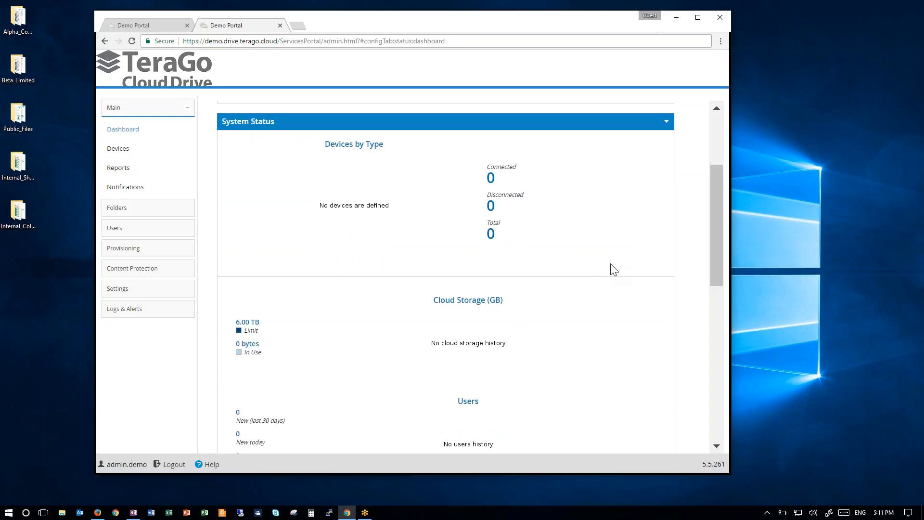
{"action": "scroll", "coordinate": [614, 270], "scroll_direction": "down", "scroll_amount": 2}
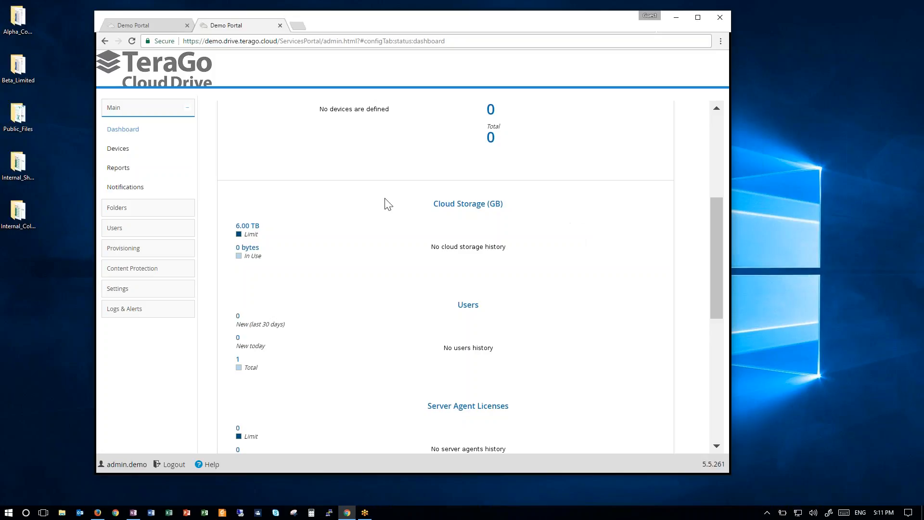
{"action": "scroll", "coordinate": [503, 234], "scroll_direction": "down", "scroll_amount": 7}
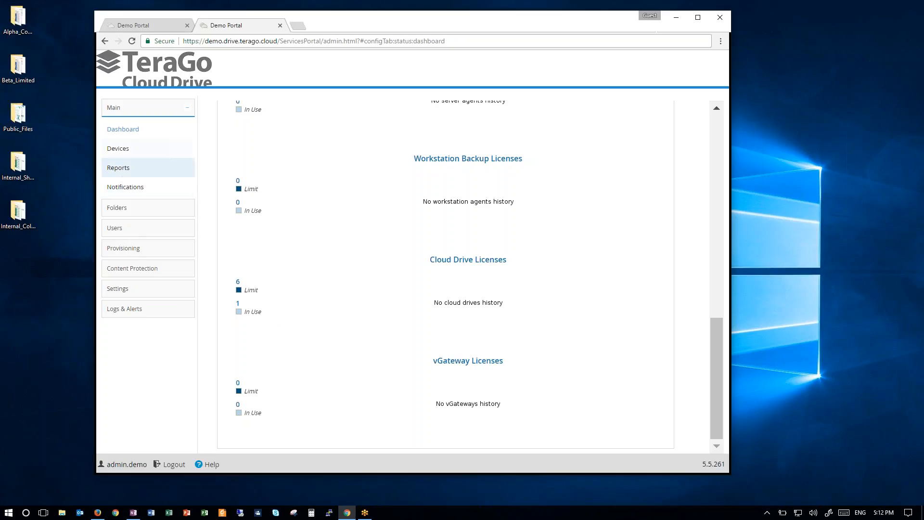
Step: Start a new provisioning plan that includes the Cloud Drive service and keeps the default snapshot retention policy
{"action": "left_click", "coordinate": [133, 249]}
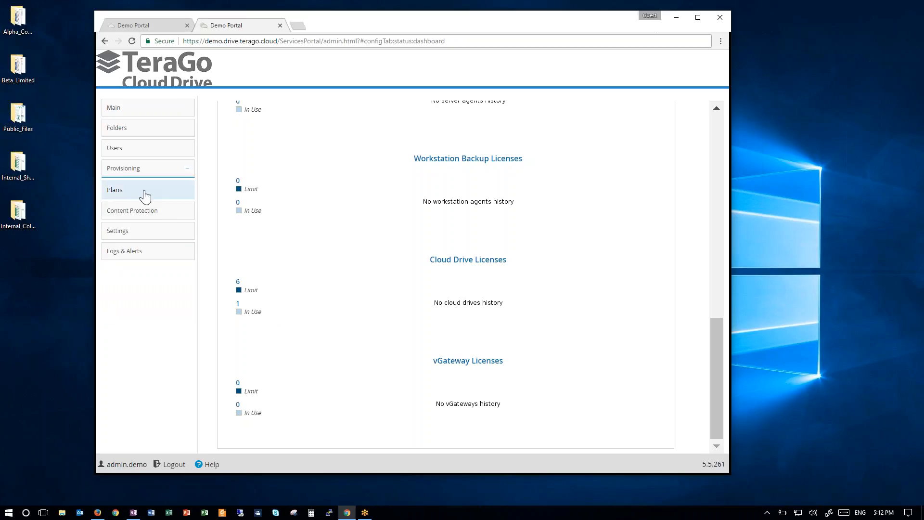
{"action": "left_click", "coordinate": [117, 192]}
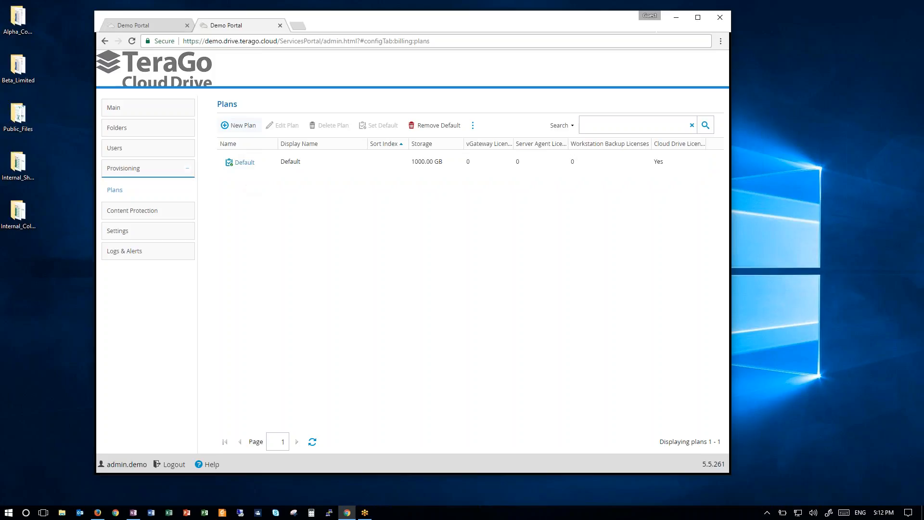
{"action": "left_click", "coordinate": [236, 126]}
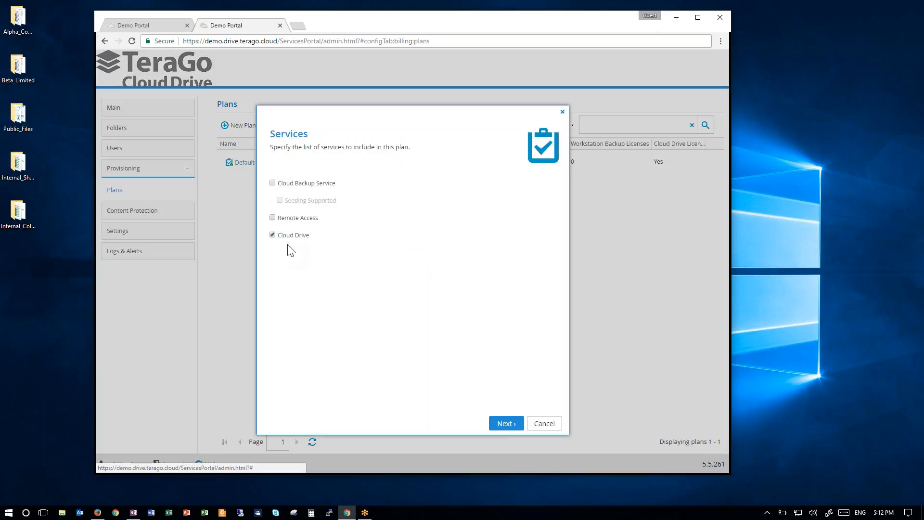
{"action": "left_click", "coordinate": [505, 426]}
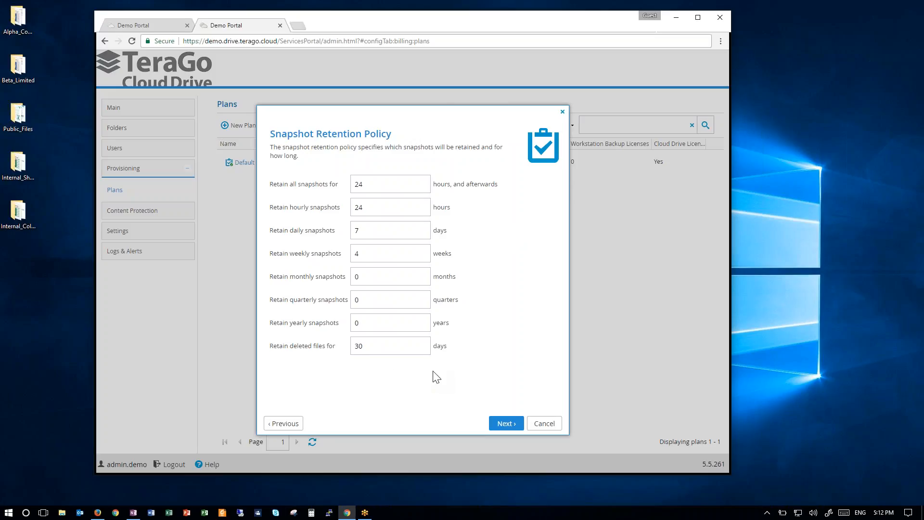
{"action": "left_click", "coordinate": [503, 426]}
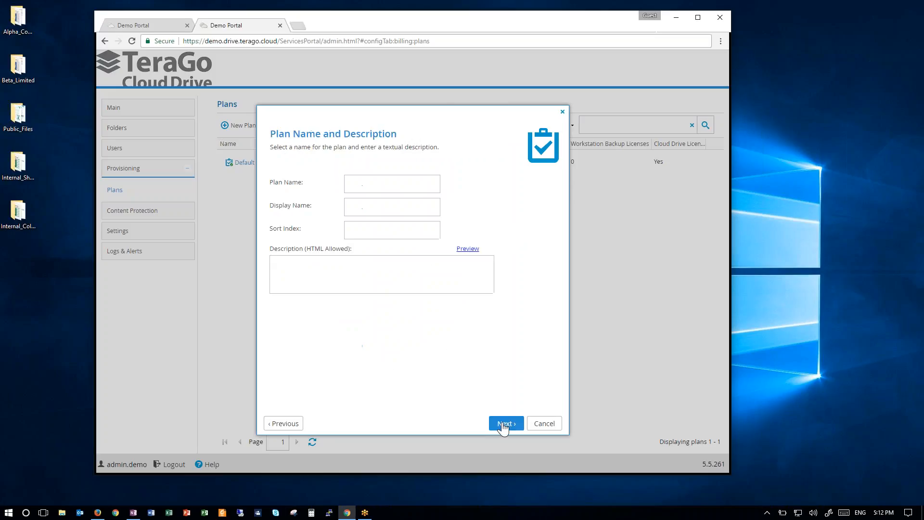
Step: Set the plan name and display name to Marketing, with the description "This plan is for Marketing users."
{"action": "left_click", "coordinate": [388, 190]}
{"action": "type", "text": "MarketingMarketing"}
{"action": "left_click", "coordinate": [378, 260]}
{"action": "type", "text": "This pl"}
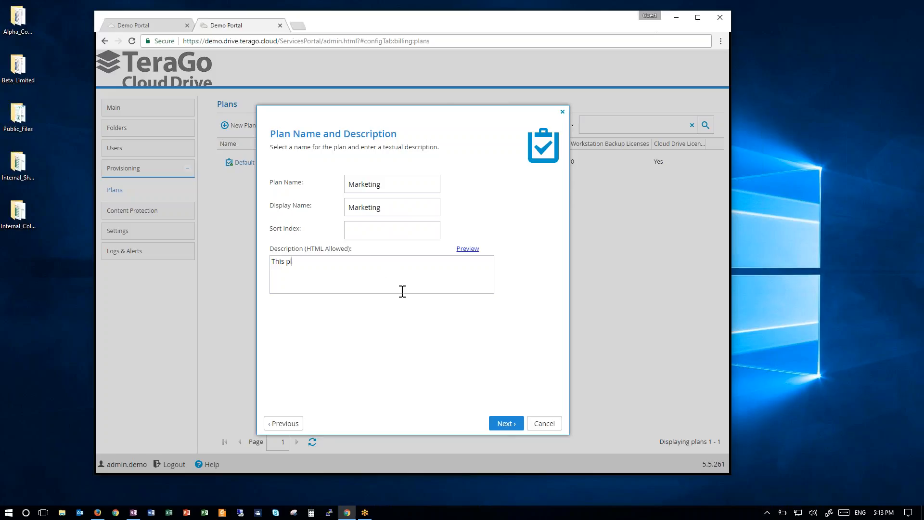
{"action": "type", "text": "an is for Marketing users."}
{"action": "left_click", "coordinate": [516, 422]}
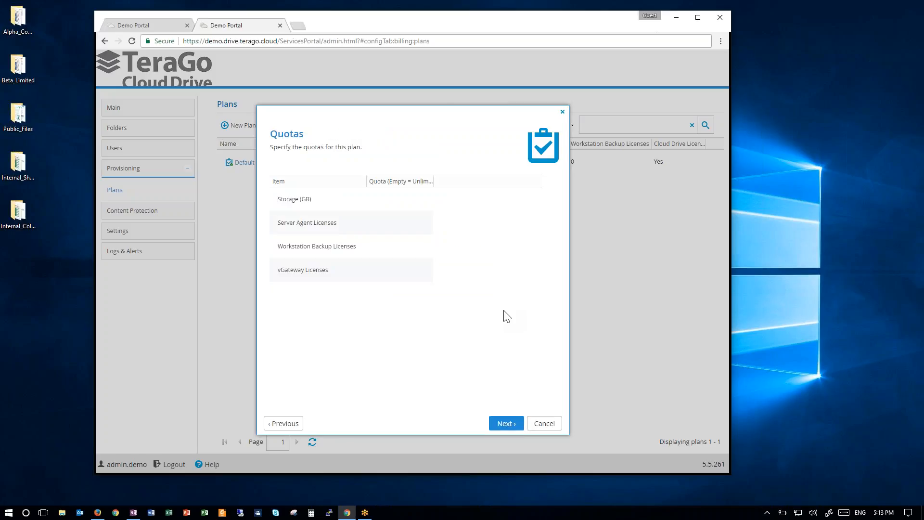
Step: Set the plan quotas to 500 GB storage and 0 server agent, workstation backup and vGateway licenses, and finish creating the plan
{"action": "left_click", "coordinate": [428, 199]}
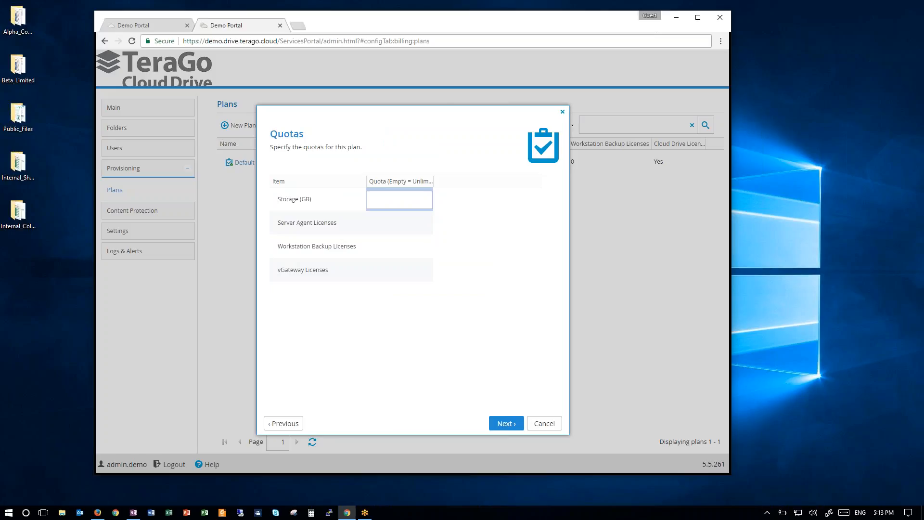
{"action": "type", "text": "500"}
{"action": "left_click", "coordinate": [428, 222]}
{"action": "type", "text": "0"}
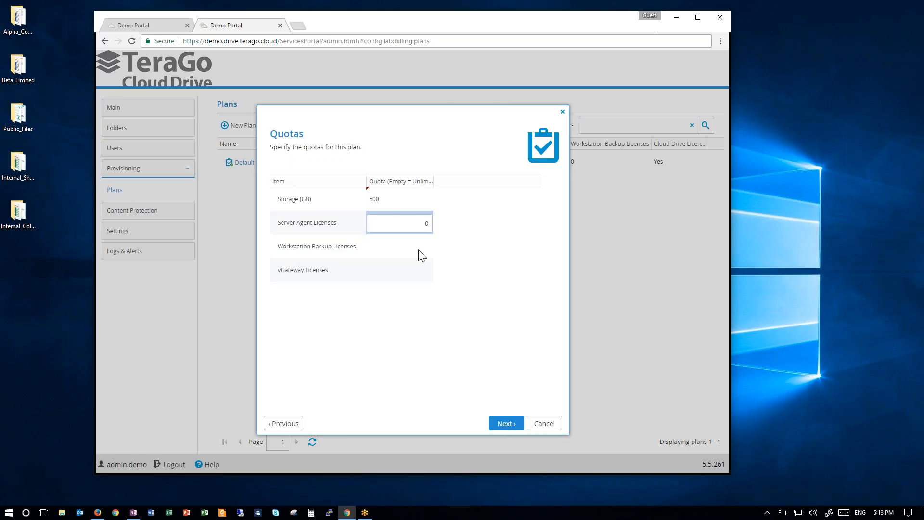
{"action": "left_click", "coordinate": [424, 246]}
{"action": "type", "text": "0"}
{"action": "left_click", "coordinate": [421, 278]}
{"action": "type", "text": "0"}
{"action": "left_click", "coordinate": [468, 284]}
{"action": "left_click", "coordinate": [503, 424]}
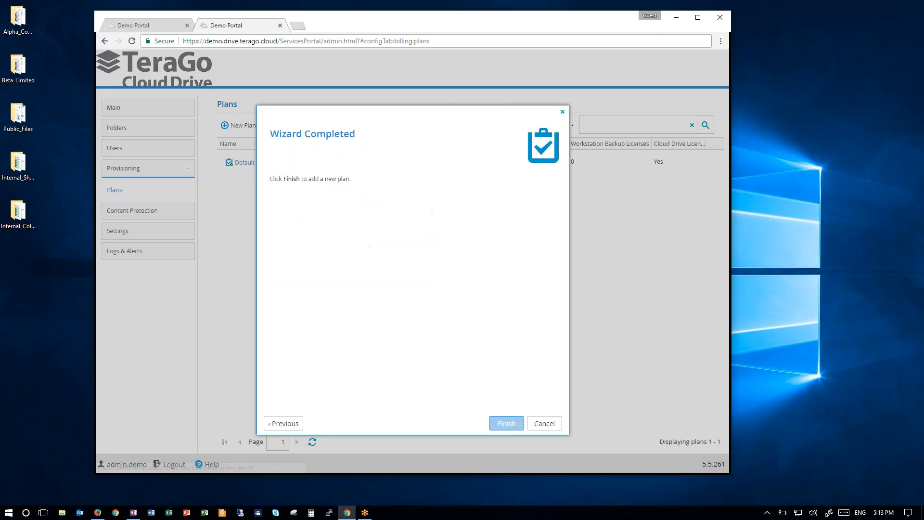
{"action": "left_click", "coordinate": [504, 425]}
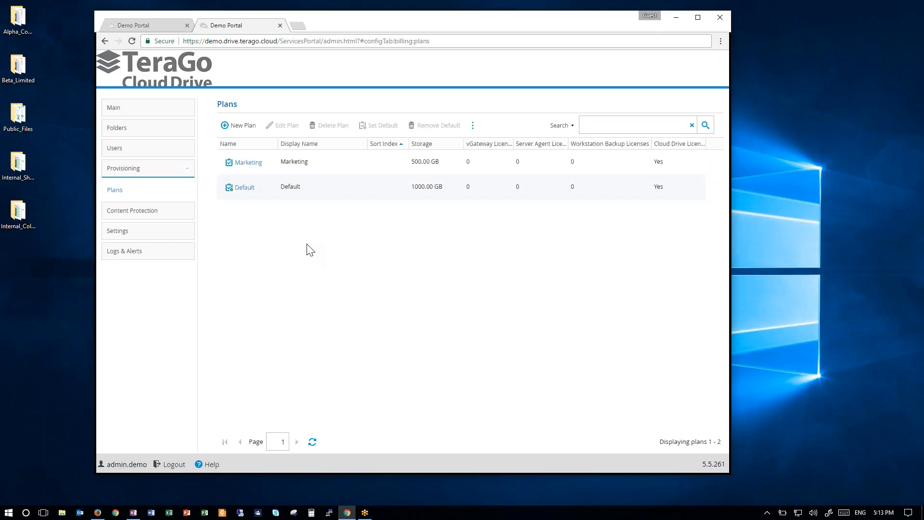
Step: Show the local users list with a wider Username column and start creating a new user
{"action": "left_click", "coordinate": [121, 155]}
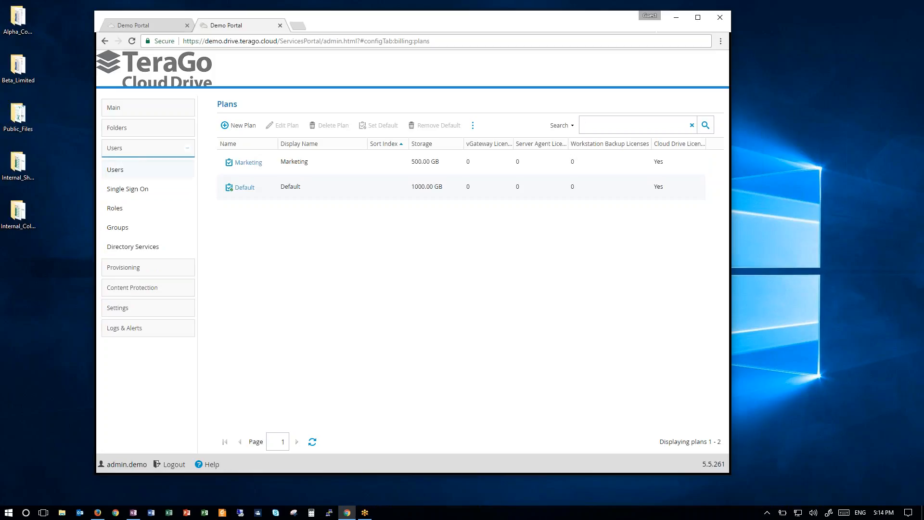
{"action": "left_click", "coordinate": [120, 169]}
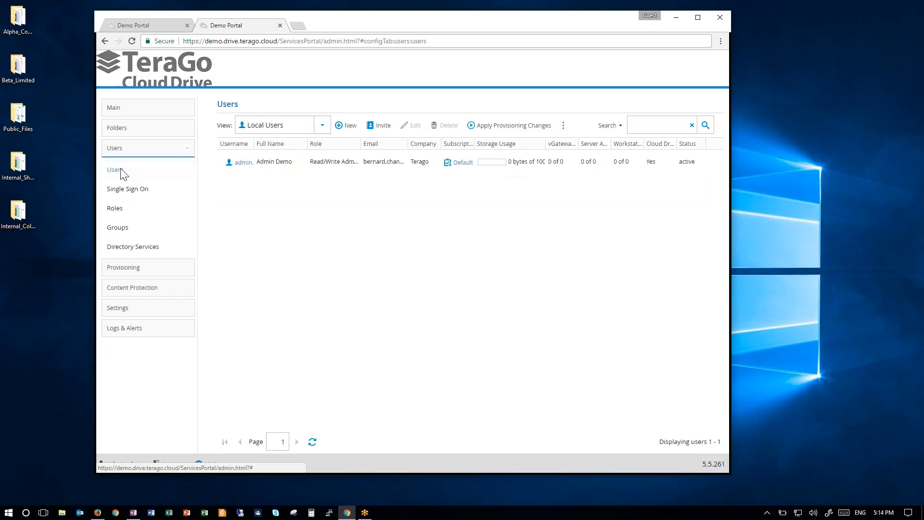
{"action": "left_click_drag", "start_coordinate": [255, 144], "coordinate": [298, 144]}
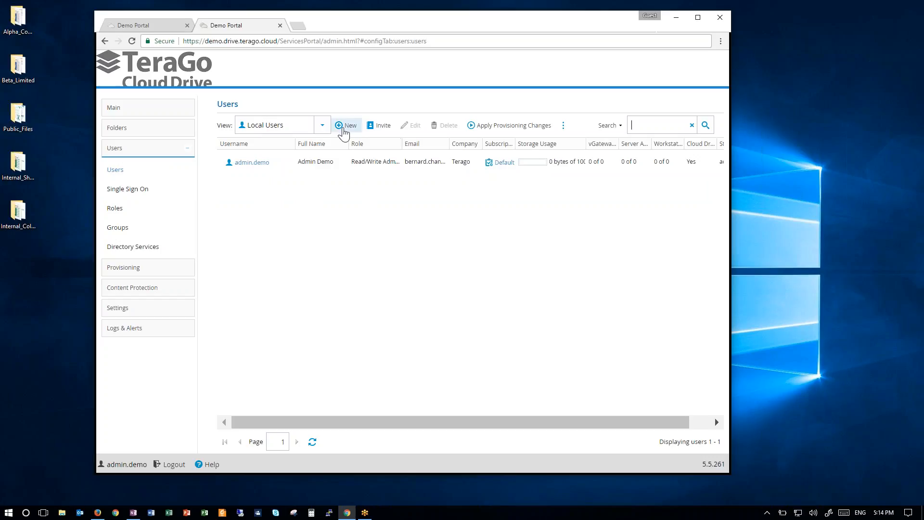
{"action": "left_click", "coordinate": [343, 133]}
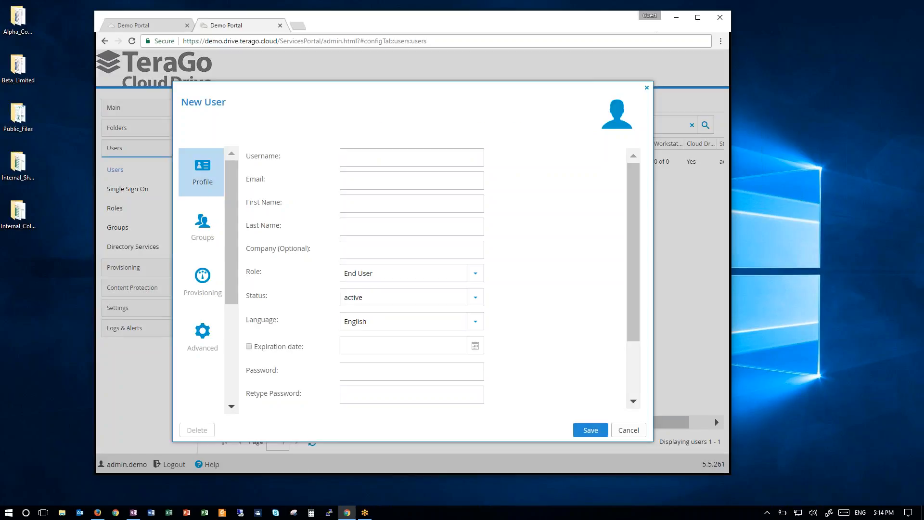
Step: Enter user.demo as the new user's username and fill in the user's email address
{"action": "key", "text": "alt+Tab"}
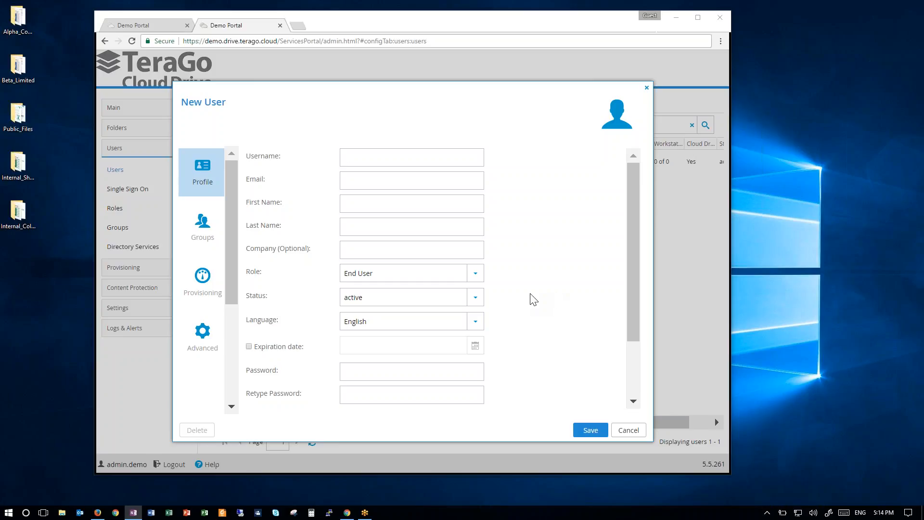
{"action": "left_click", "coordinate": [349, 155]}
{"action": "type", "text": "user.demo"}
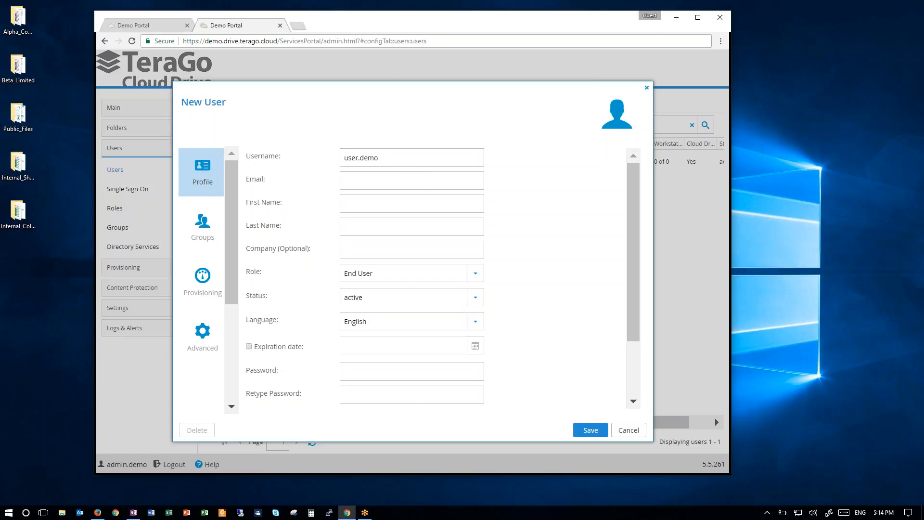
{"action": "key", "text": "alt+Tab"}
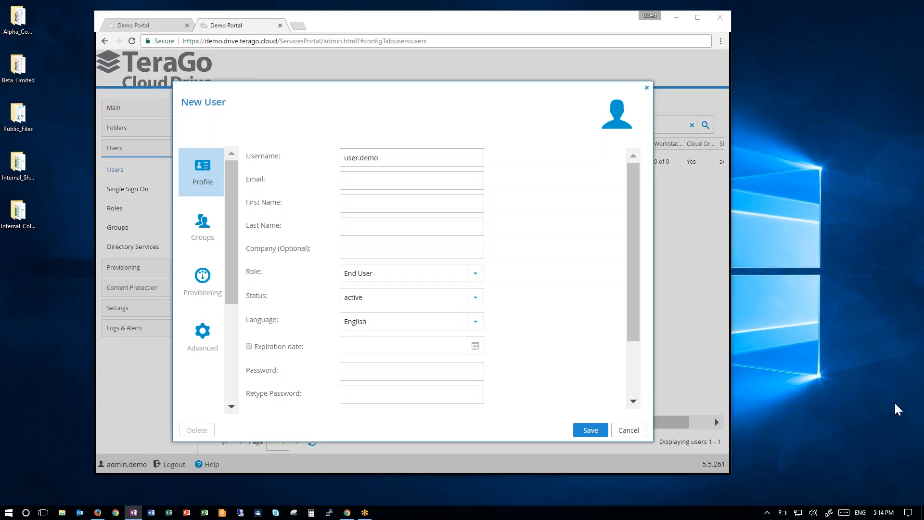
{"action": "left_click", "coordinate": [381, 181]}
{"action": "key", "text": "ctrl+v"}
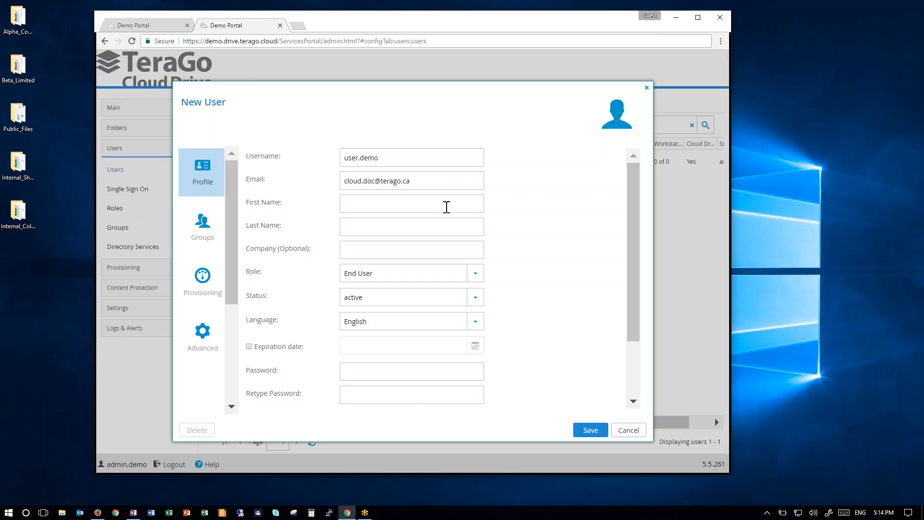
Step: Fill in the new user's first and last names and choose End User as the role
{"action": "left_click", "coordinate": [446, 207]}
{"action": "type", "text": "User"}
{"action": "key", "text": "Tab"}
{"action": "type", "text": "Demo"}
{"action": "scroll", "coordinate": [553, 243], "scroll_direction": "down", "scroll_amount": 1}
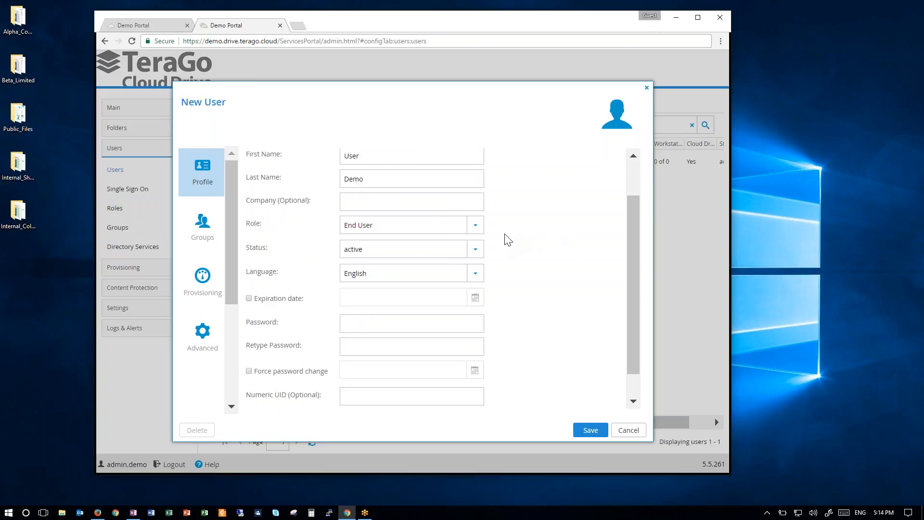
{"action": "left_click", "coordinate": [476, 227]}
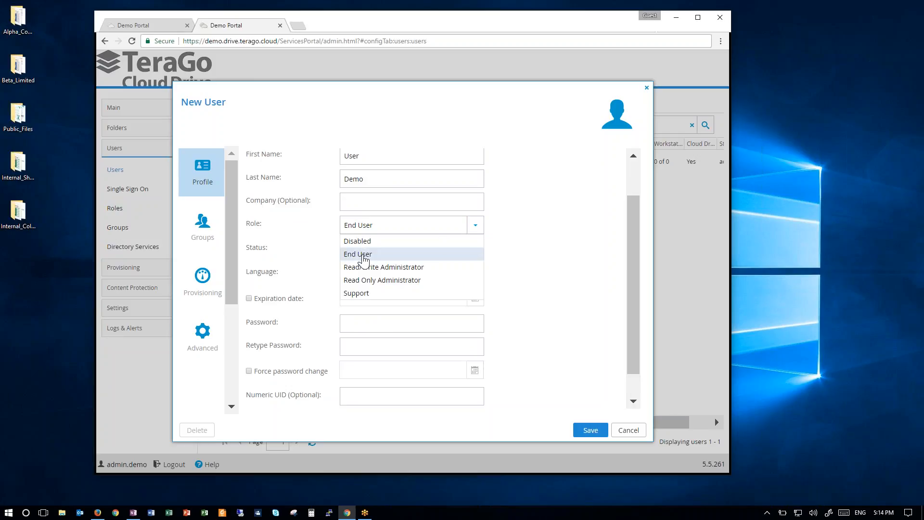
{"action": "left_click", "coordinate": [363, 258]}
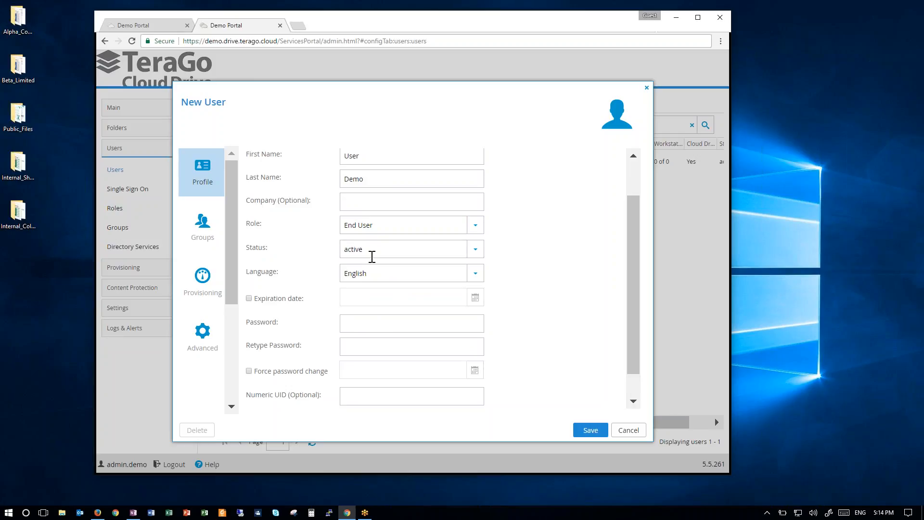
Step: Paste the copied account password into the password and retype password fields
{"action": "scroll", "coordinate": [524, 260], "scroll_direction": "down", "scroll_amount": 1}
{"action": "left_click", "coordinate": [441, 294]}
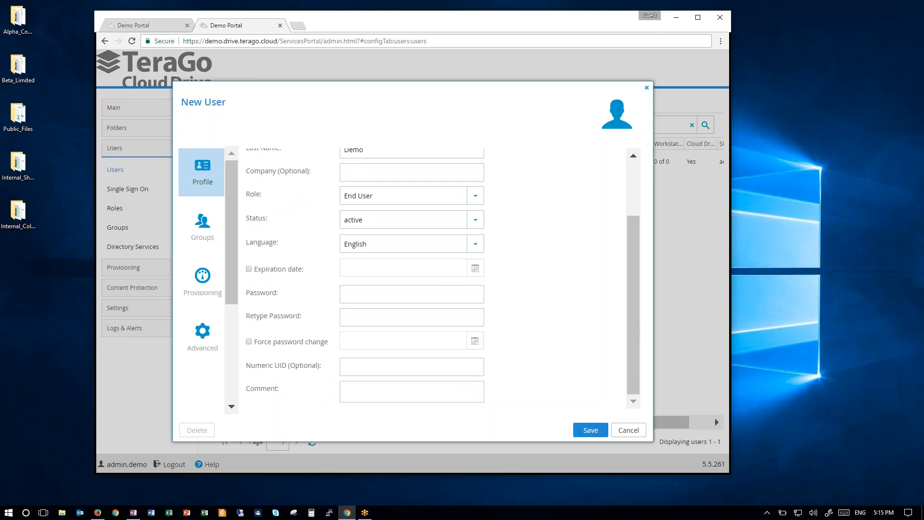
{"action": "key", "text": "alt+Tab"}
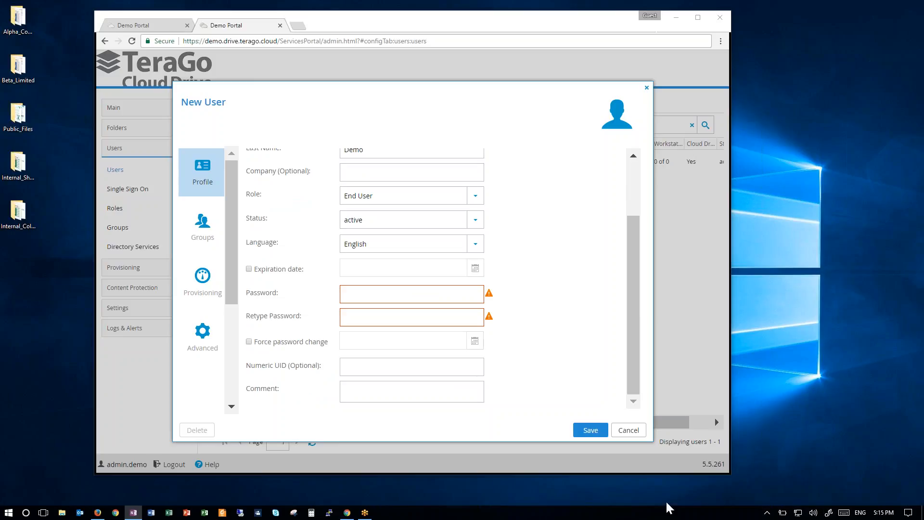
{"action": "left_click", "coordinate": [346, 293]}
{"action": "key", "text": "ctrl+v"}
{"action": "left_click", "coordinate": [359, 318]}
{"action": "key", "text": "ctrl+v"}
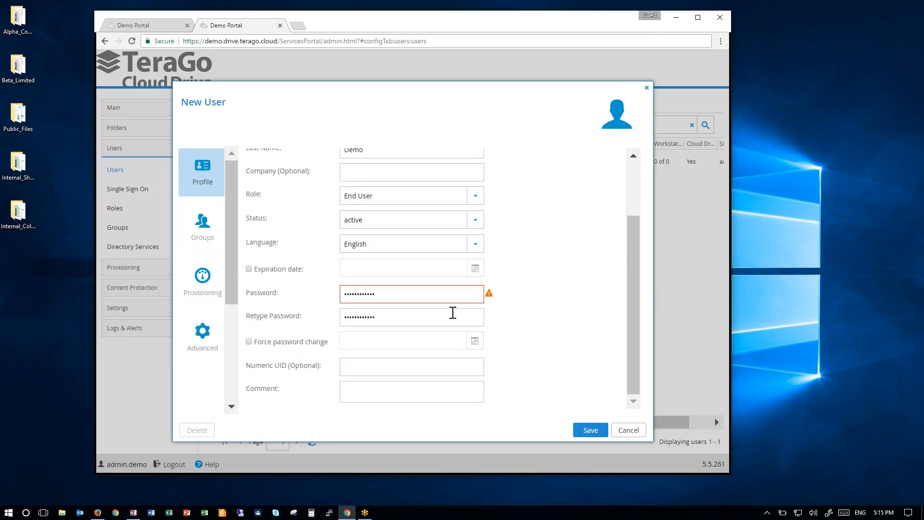
Step: Try to save the user after adding one more character to the account password and its retyped copy
{"action": "left_click", "coordinate": [447, 297]}
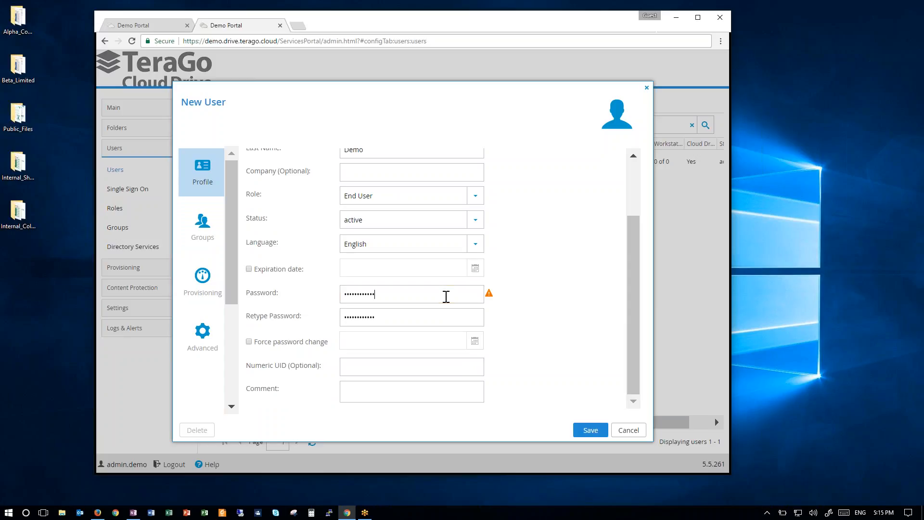
{"action": "type", "text": "•"}
{"action": "left_click", "coordinate": [425, 318]}
{"action": "type", "text": "•"}
{"action": "left_click", "coordinate": [592, 430]}
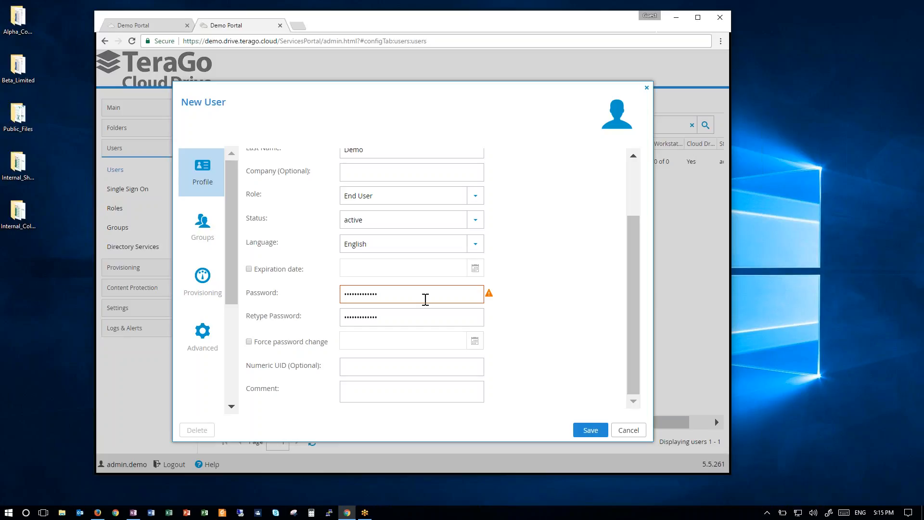
{"action": "left_click", "coordinate": [423, 297]}
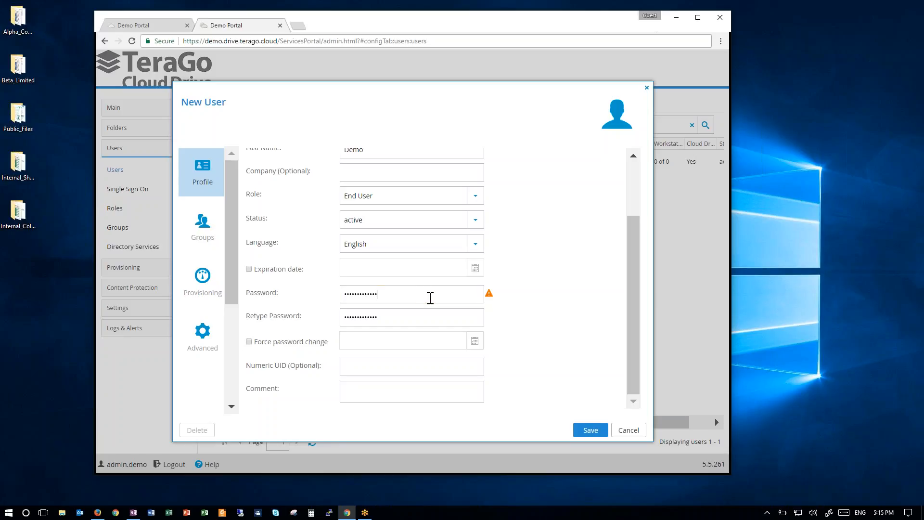
Step: Replace the account password and its retyped copy with a different password copied from the other window
{"action": "key", "text": "alt+Tab"}
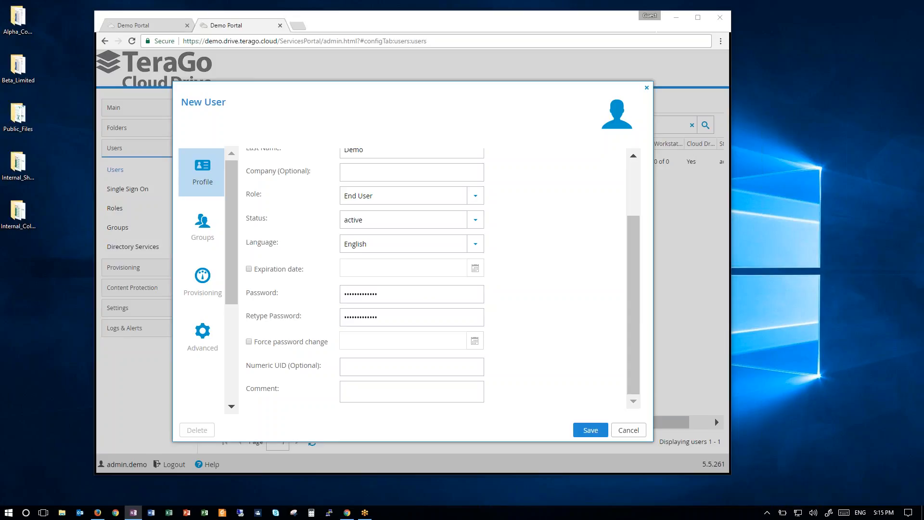
{"action": "double_click", "coordinate": [390, 297]}
{"action": "key", "text": "ctrl+v"}
{"action": "left_click_drag", "start_coordinate": [379, 316], "coordinate": [343, 317]}
{"action": "key", "text": "ctrl+v"}
{"action": "left_click", "coordinate": [390, 365]}
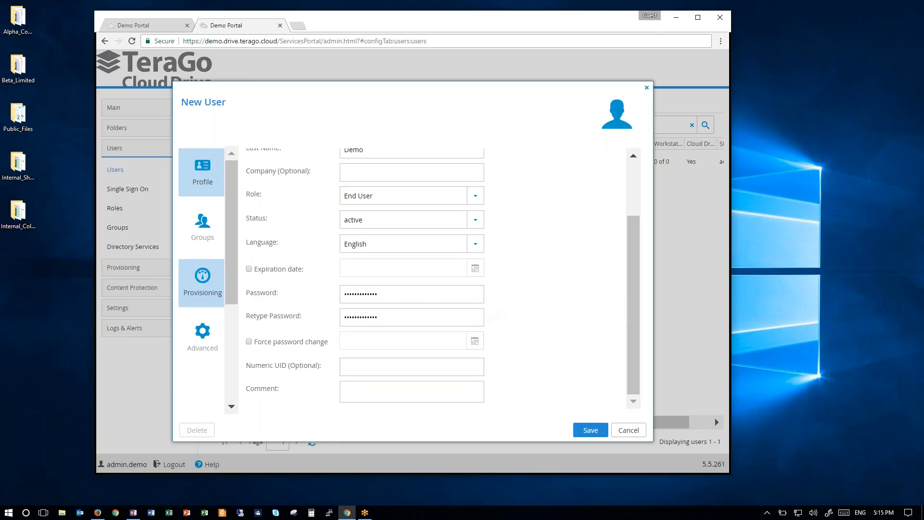
Step: Assign the Marketing subscription plan to the user in the provisioning settings
{"action": "left_click", "coordinate": [203, 294]}
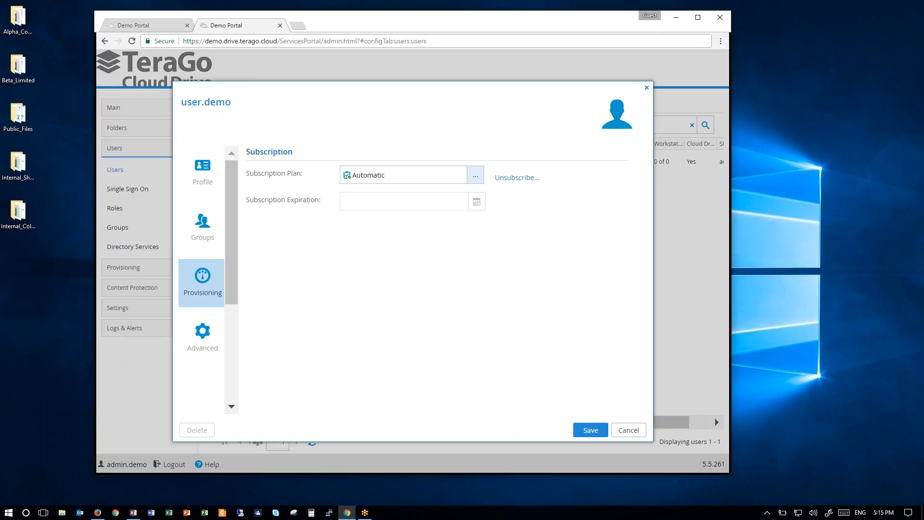
{"action": "left_click", "coordinate": [475, 175]}
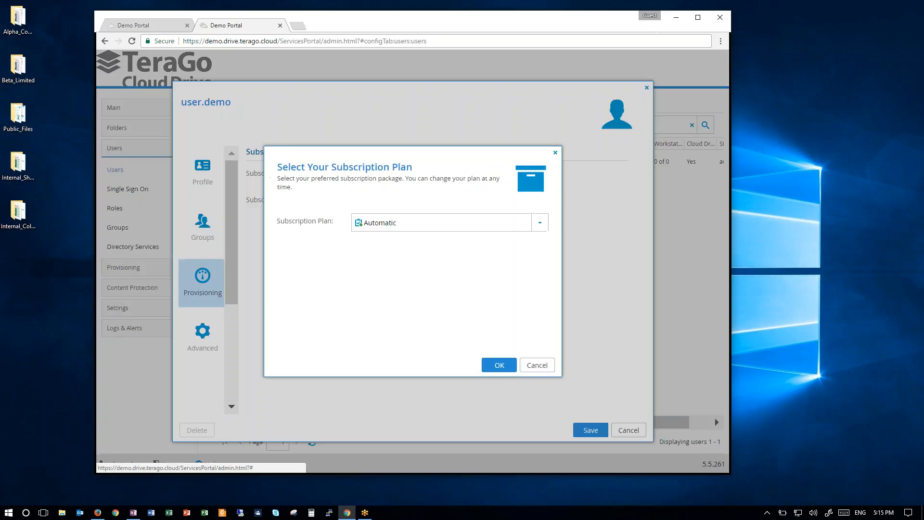
{"action": "left_click", "coordinate": [540, 226]}
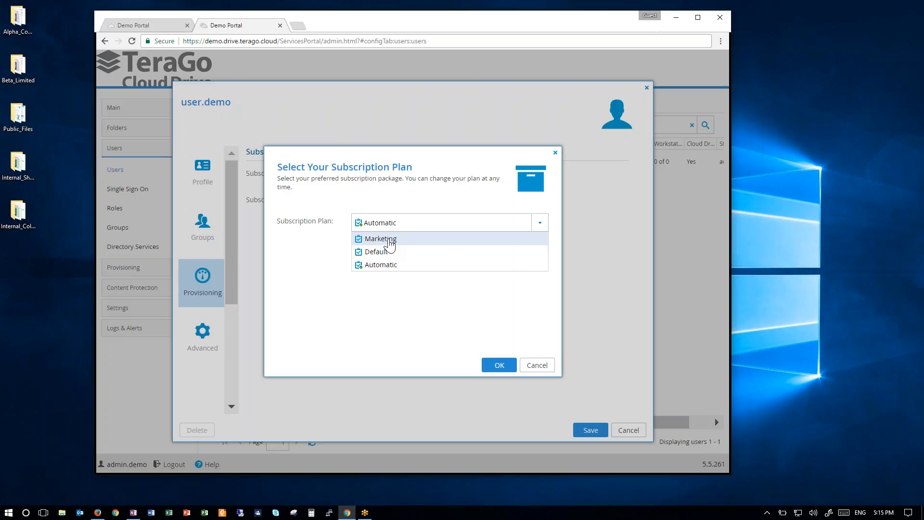
{"action": "left_click", "coordinate": [390, 240]}
{"action": "left_click", "coordinate": [496, 362]}
Step: Return to the user's profile details to check them, and save the new user
{"action": "left_click", "coordinate": [203, 172]}
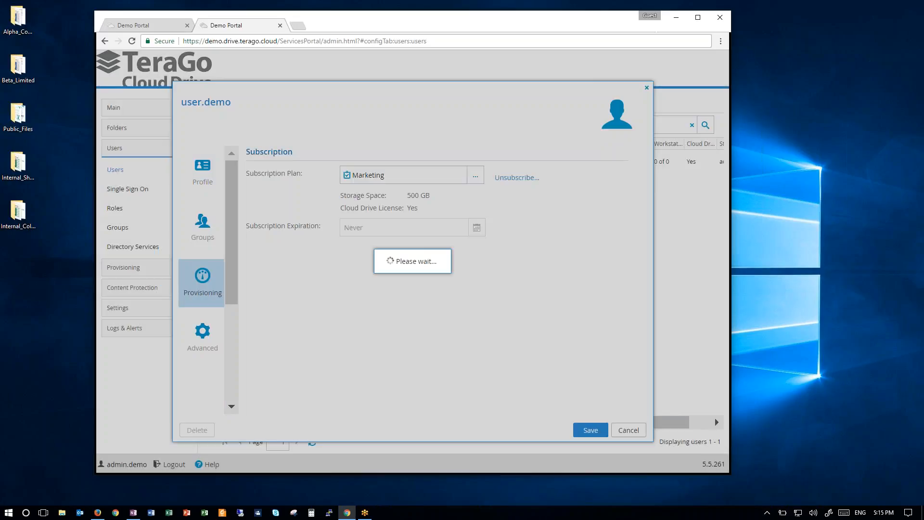
{"action": "mouse_move", "coordinate": [631, 183]}
{"action": "left_mouse_down"}
{"action": "mouse_move", "coordinate": [628, 255]}
{"action": "mouse_move", "coordinate": [628, 186]}
{"action": "left_mouse_up"}
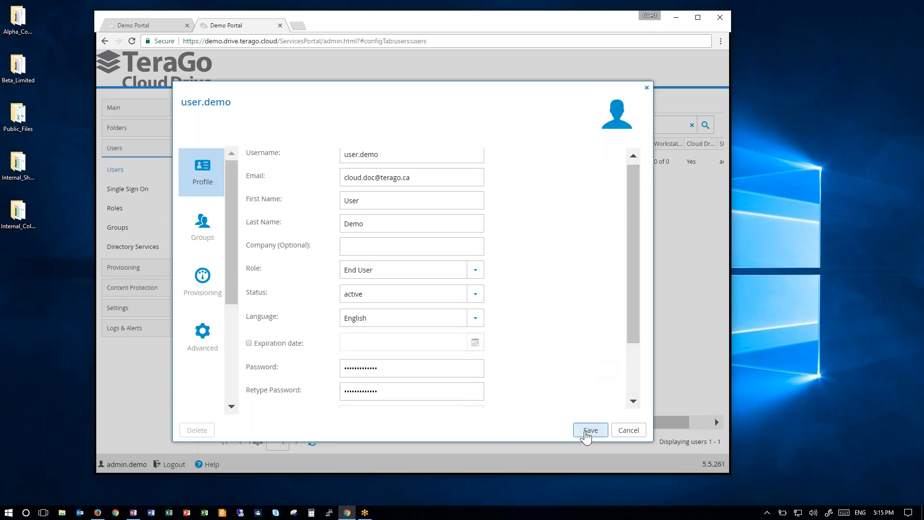
{"action": "left_click", "coordinate": [588, 430]}
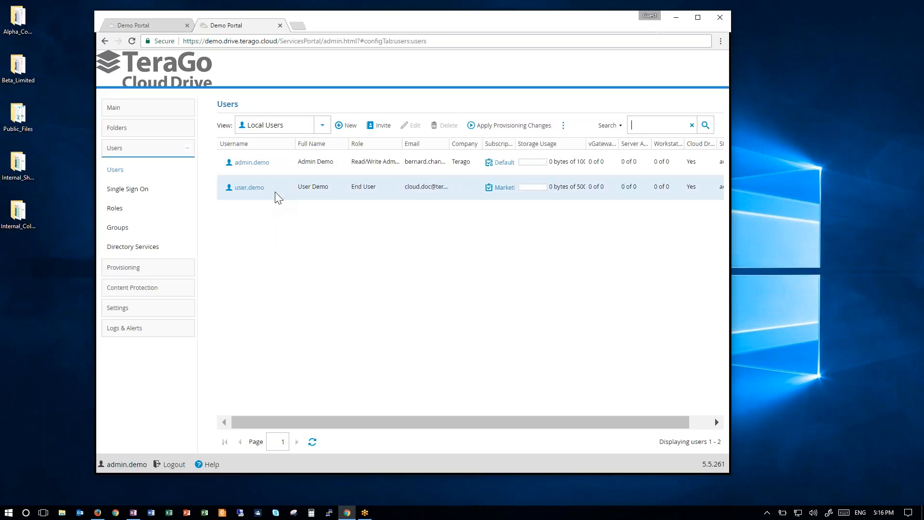
Step: Widen the Storage Usage and Email columns of the local users list to show their full contents
{"action": "left_click_drag", "start_coordinate": [586, 143], "coordinate": [602, 143]}
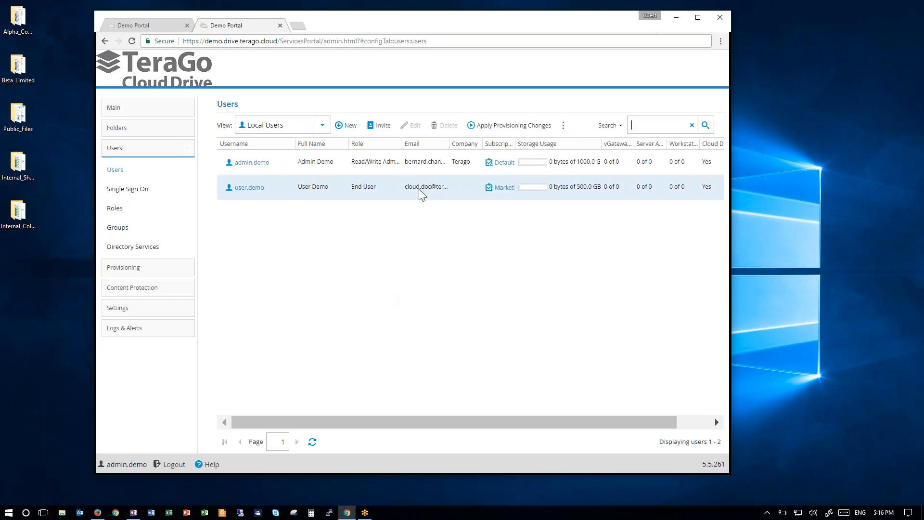
{"action": "left_click_drag", "start_coordinate": [450, 143], "coordinate": [478, 144]}
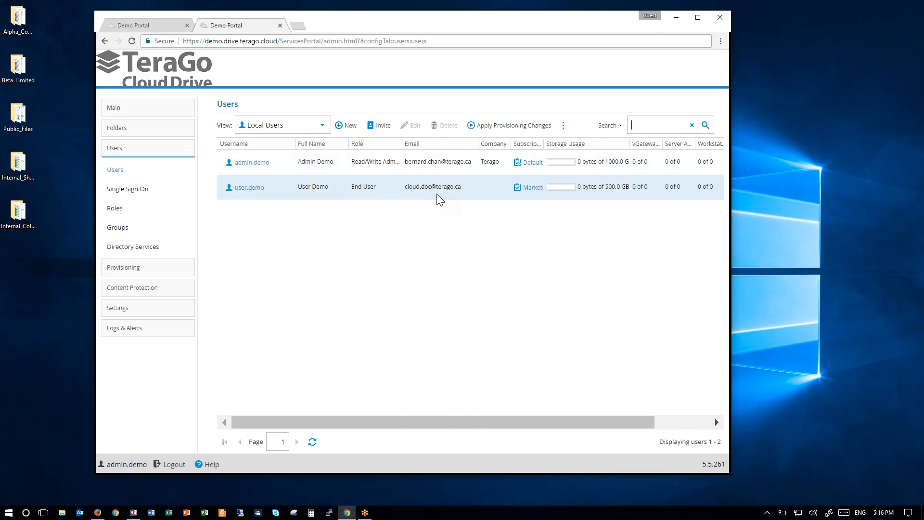